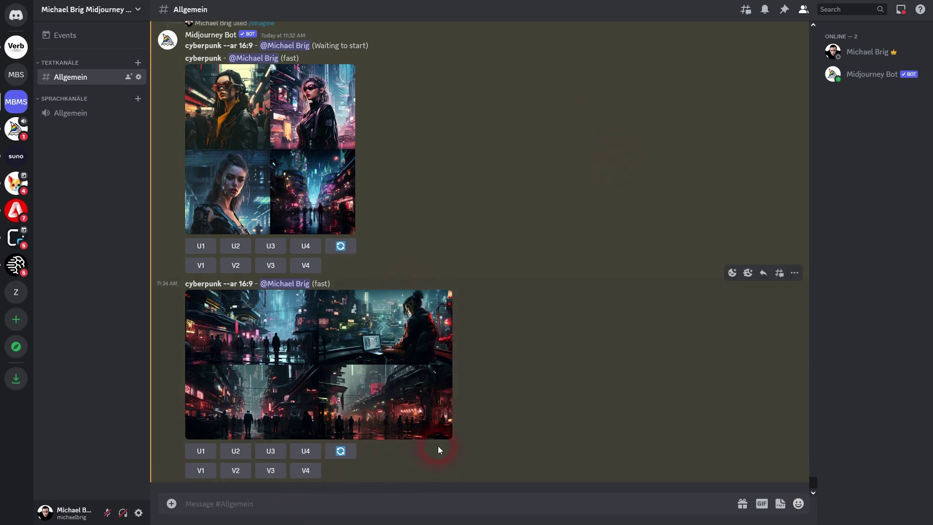
# Generate an image grid with the Midjourney /imagine command using the prompt "robot"
pyautogui.write('/ima')
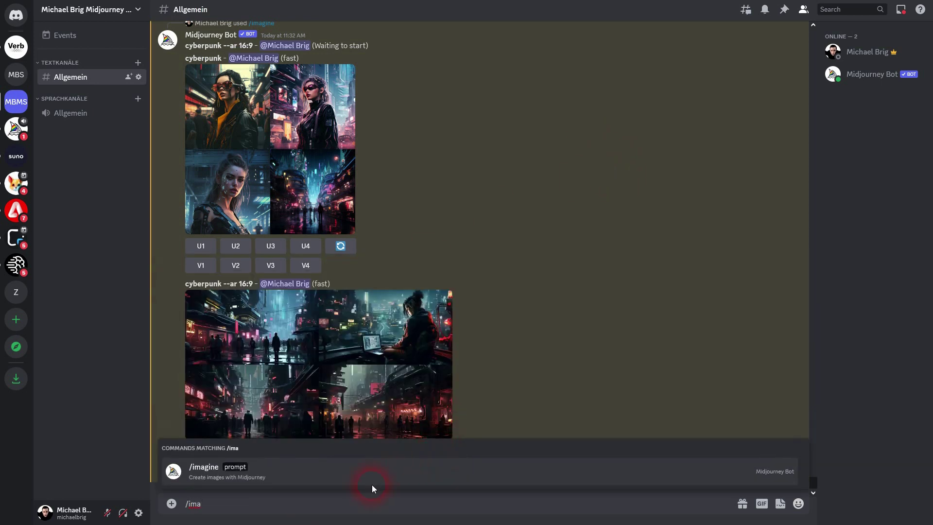
pyautogui.click(375, 470)
pyautogui.write('robot')
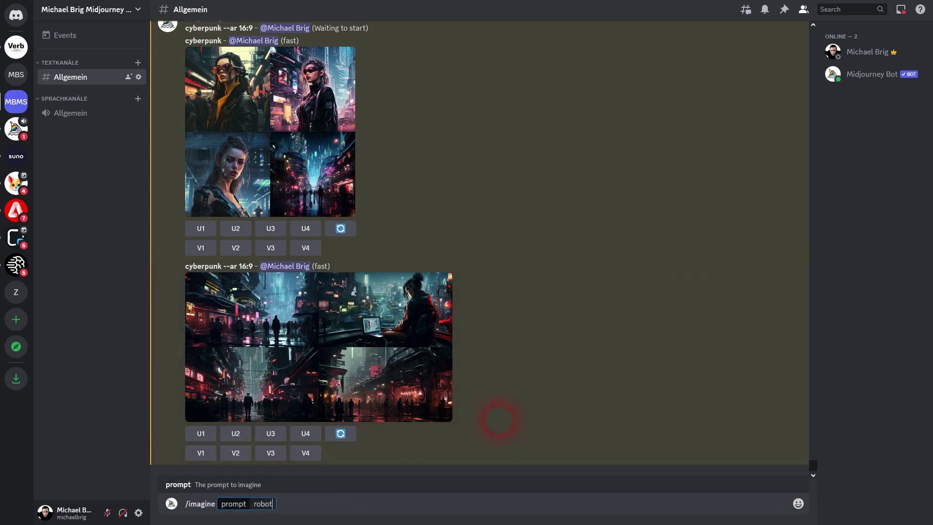
pyautogui.press('Return')
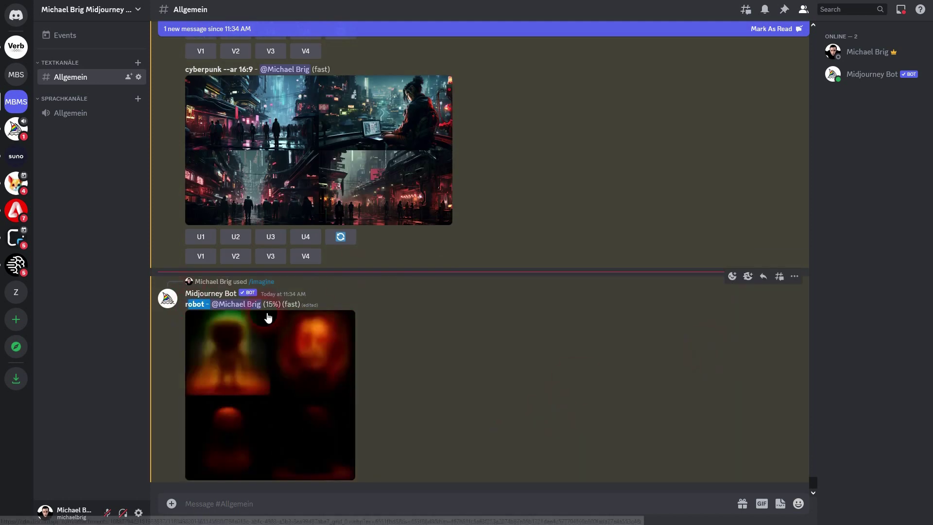
pyautogui.doubleClick(567, 357)
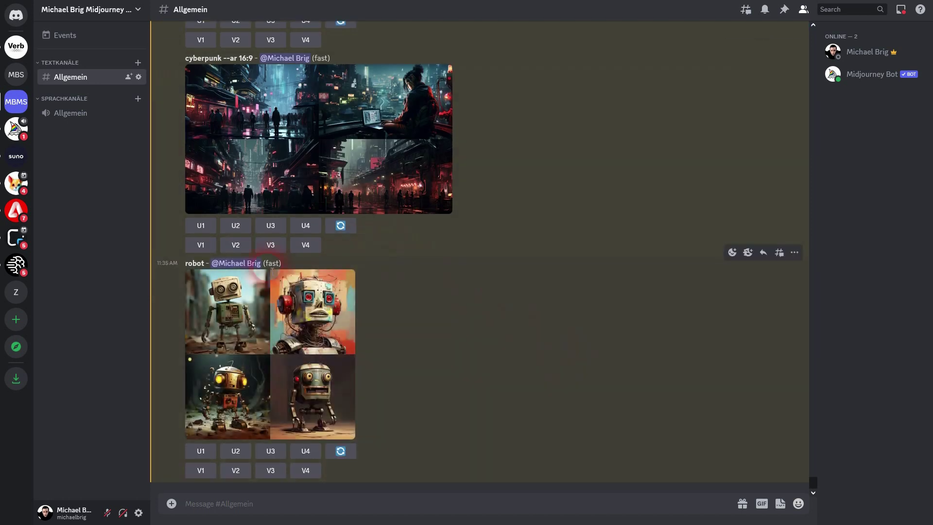
pyautogui.doubleClick(195, 262)
# Generate a widescreen image grid with /imagine using the prompt "robot --ar 16:9"
pyautogui.click(275, 508)
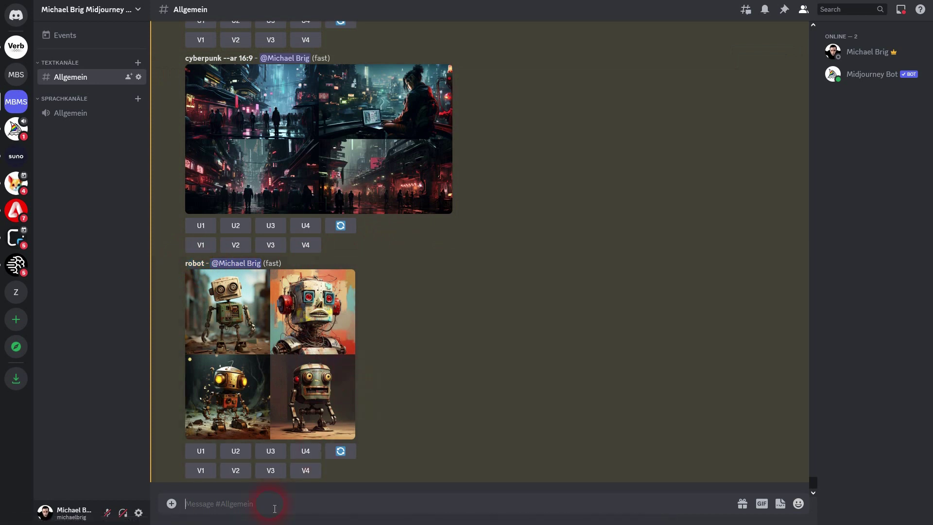
pyautogui.write('/')
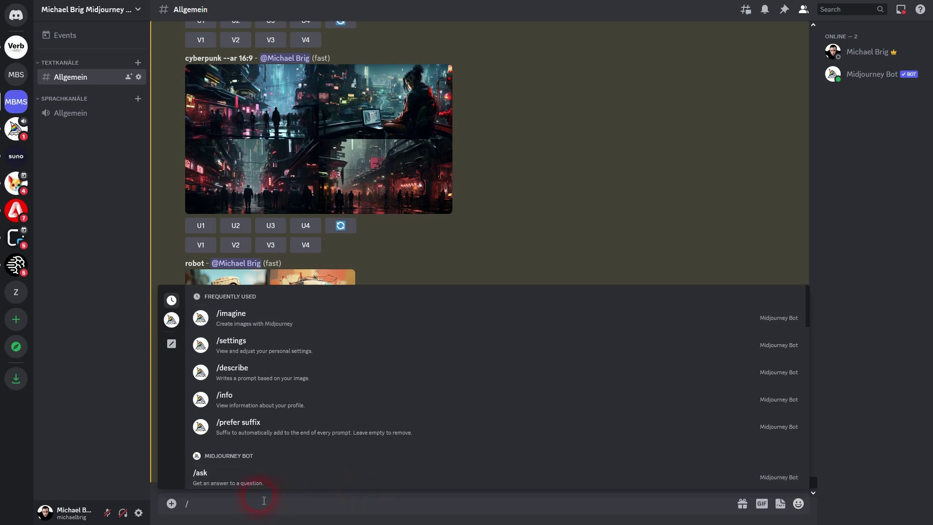
pyautogui.click(337, 324)
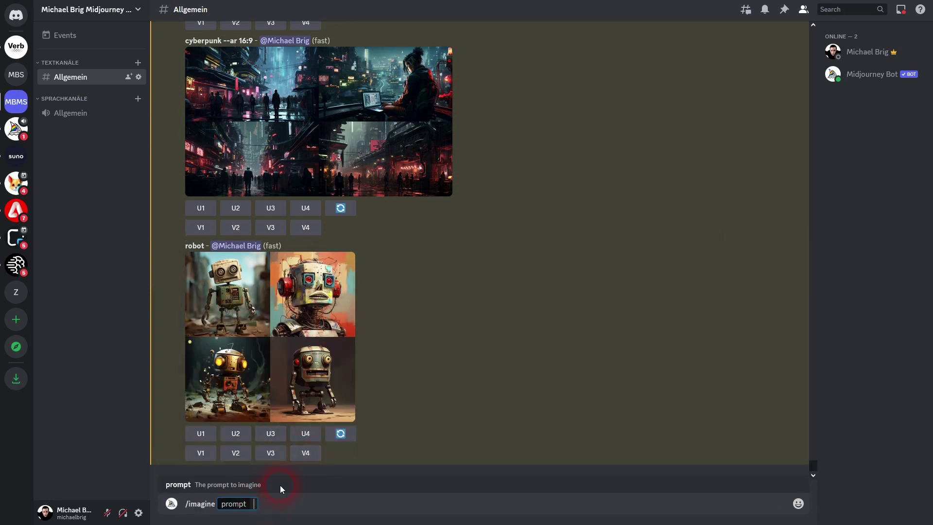
pyautogui.write('robot --ar 16:9')
pyautogui.press('Return')
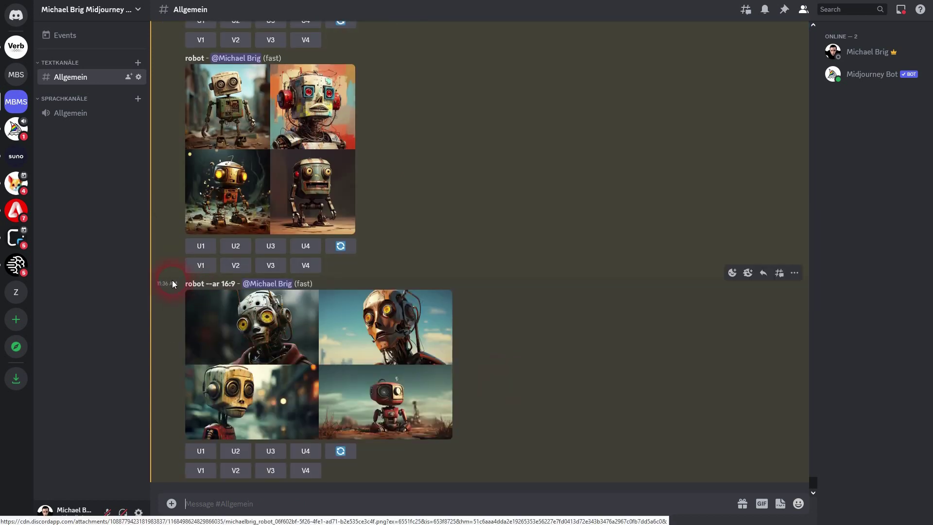
pyautogui.moveTo(193, 284); pyautogui.dragTo(239, 287)
pyautogui.doubleClick(208, 284)
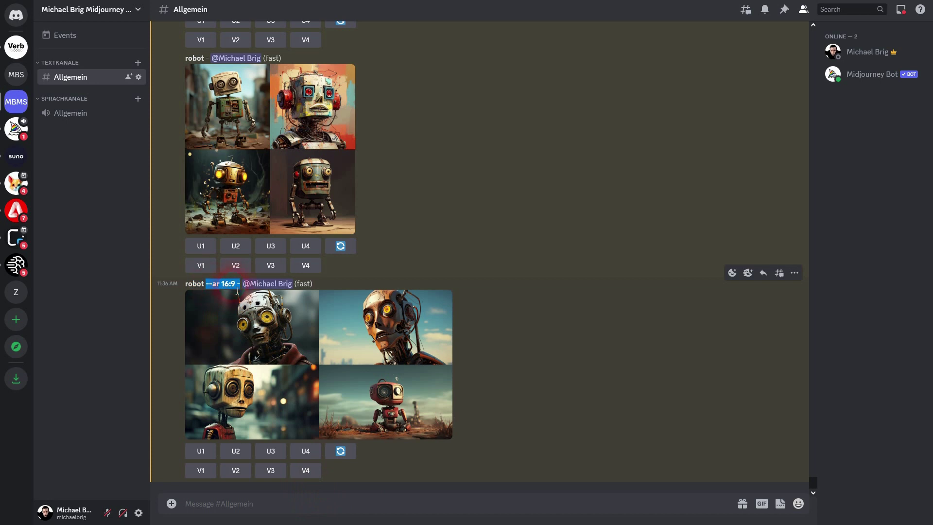
# Set the automatic prompt suffix to "--ar 16:9" with the /prefer suffix command's new_value option
pyautogui.click(277, 503)
pyautogui.click(527, 444)
pyautogui.write('/pre')
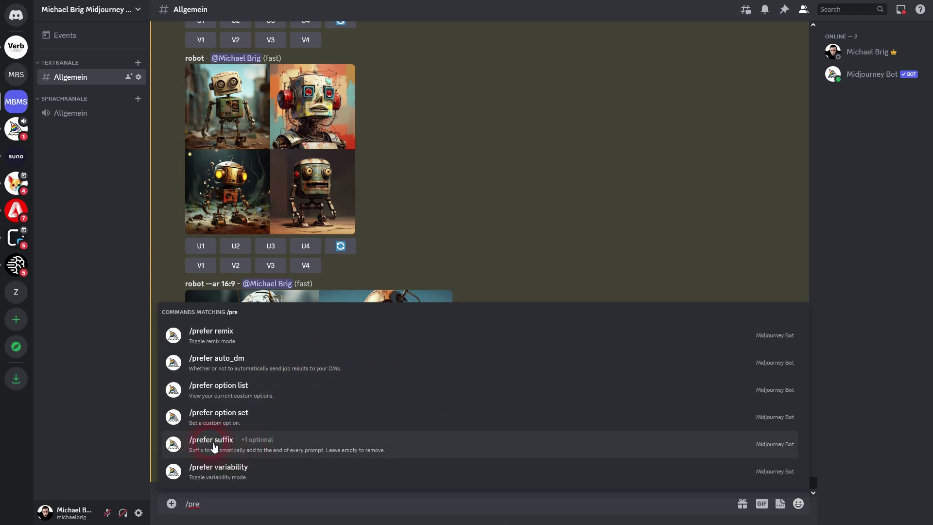
pyautogui.click(230, 446)
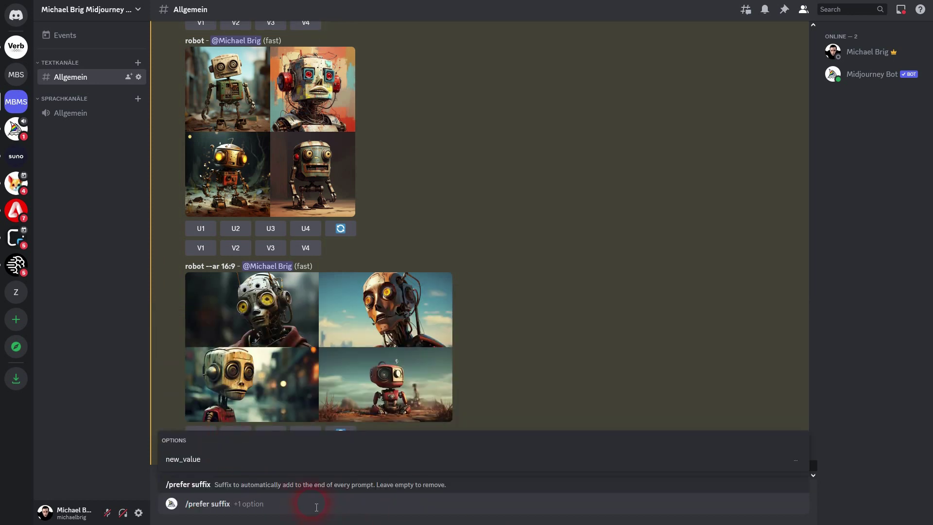
pyautogui.press('Tab')
pyautogui.write('--ar 16')
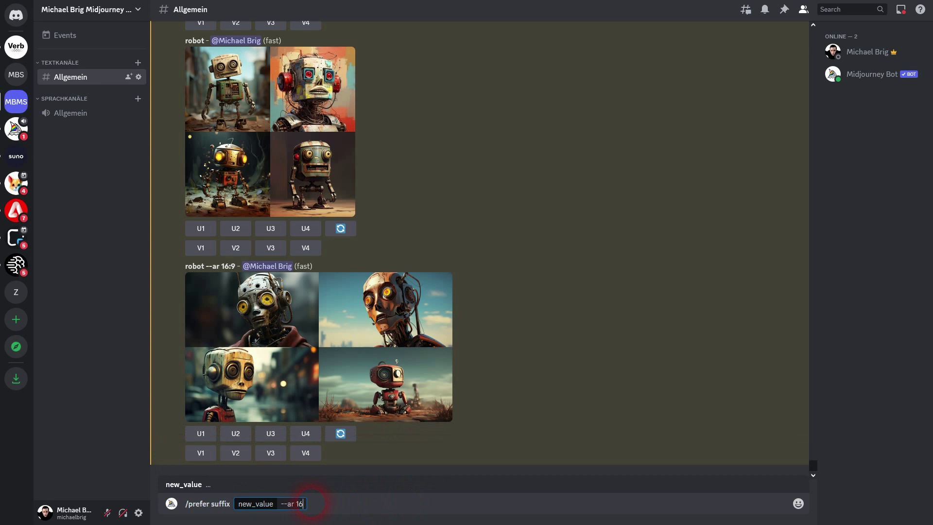
pyautogui.write(':9')
pyautogui.press('Return')
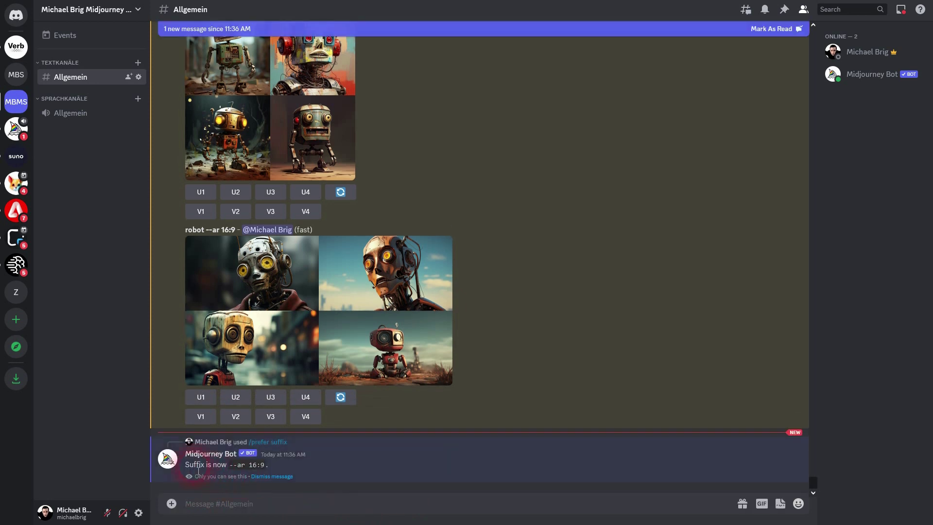
pyautogui.moveTo(189, 465); pyautogui.dragTo(273, 466)
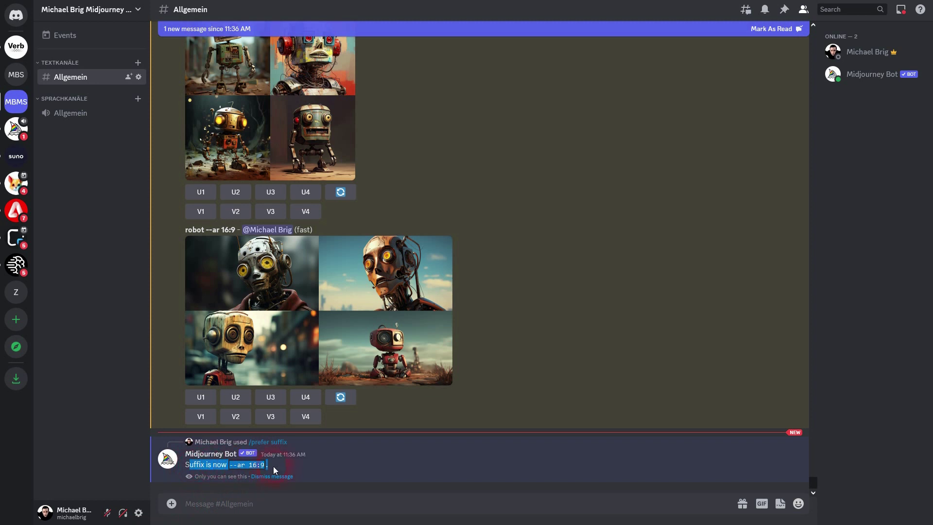
# Run /imagine with only the prompt "robot" and check that the saved aspect ratio suffix is appended
pyautogui.click(272, 511)
pyautogui.write('/ima')
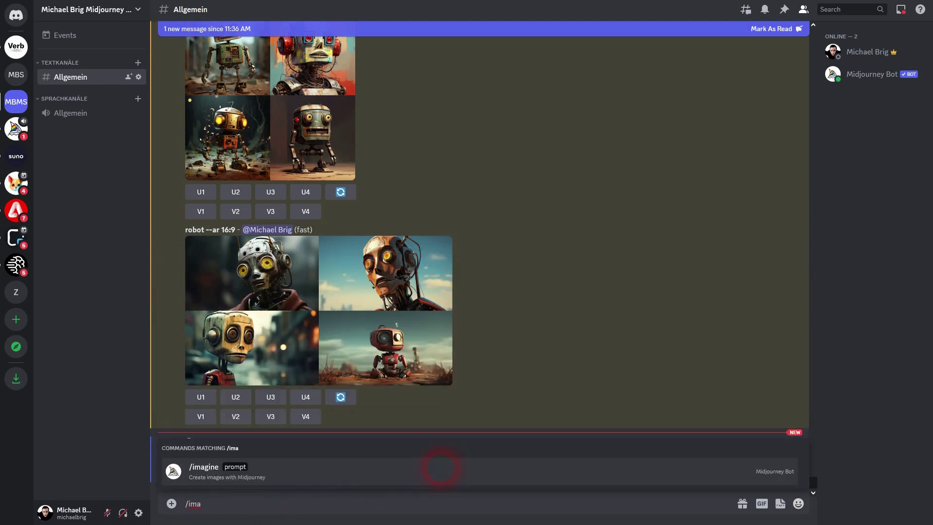
pyautogui.click(329, 478)
pyautogui.write('robot')
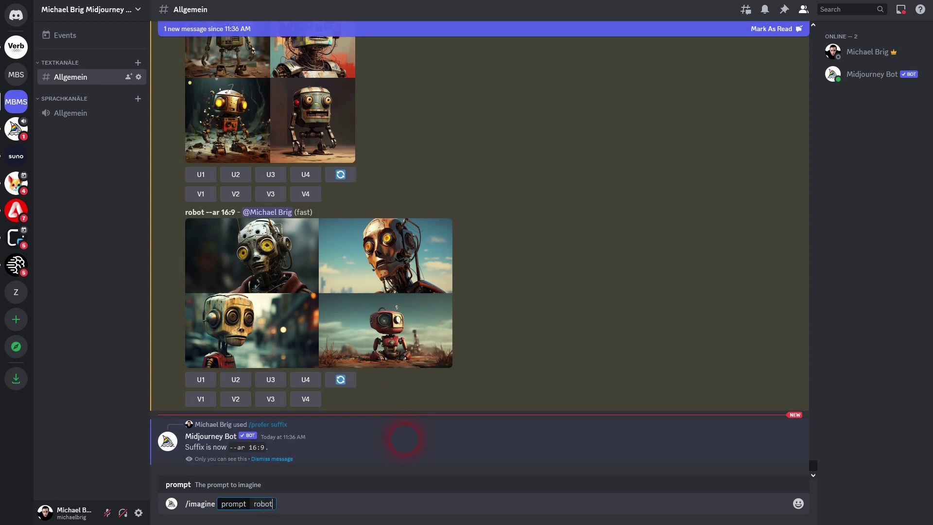
pyautogui.press('Return')
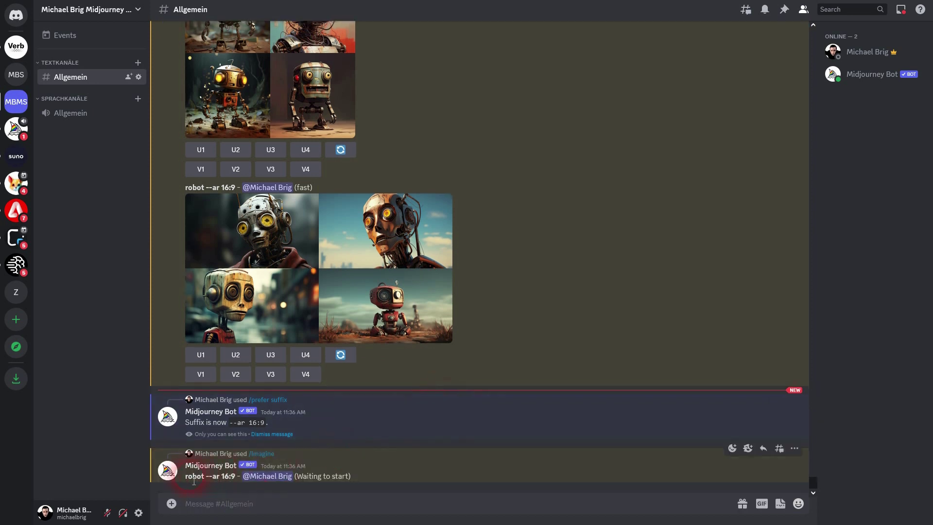
pyautogui.moveTo(193, 478); pyautogui.dragTo(232, 484)
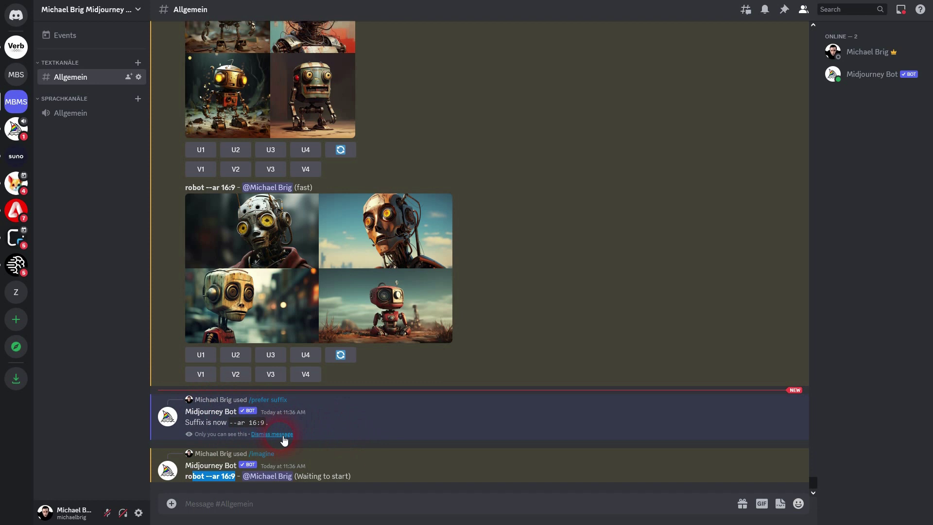
pyautogui.moveTo(184, 422); pyautogui.dragTo(266, 427)
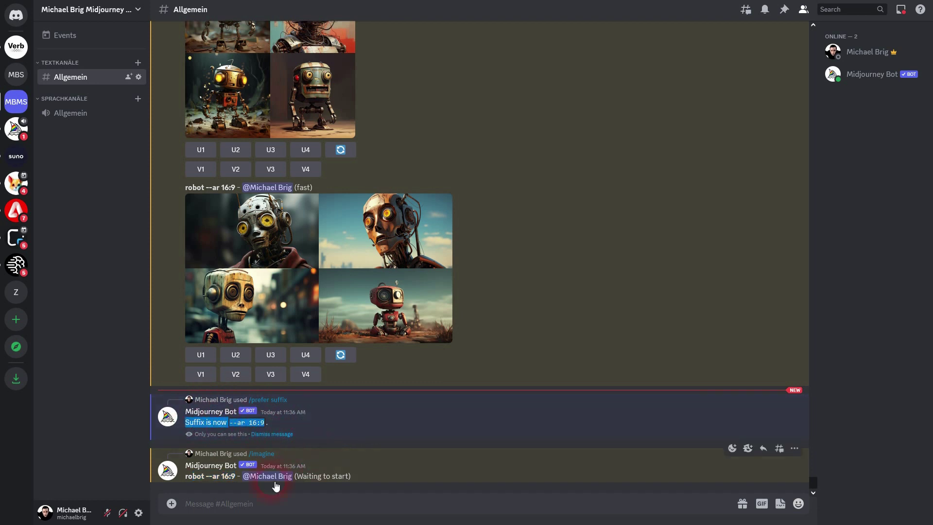
# Generate an image grid with /imagine using only the prompt "car", relying on the saved suffix
pyautogui.click(286, 499)
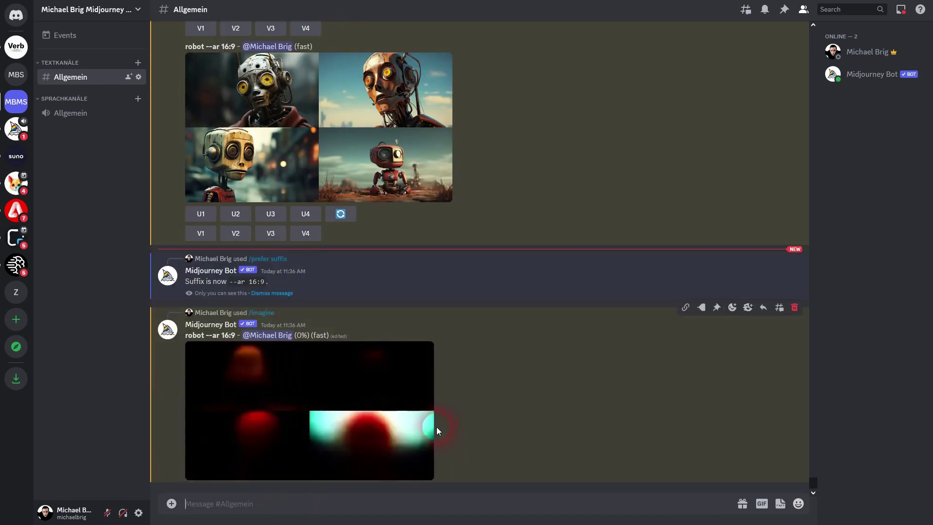
pyautogui.write('/ima')
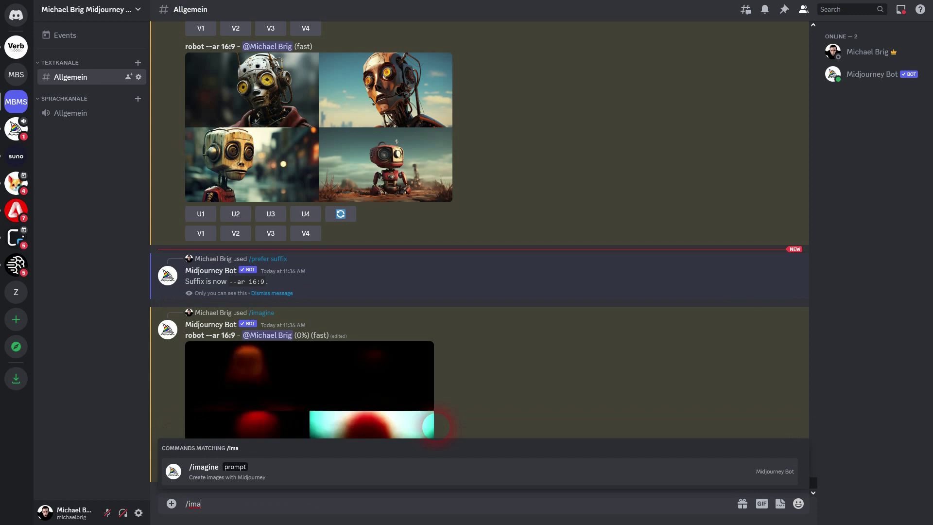
pyautogui.click(276, 478)
pyautogui.write('car')
pyautogui.press('Return')
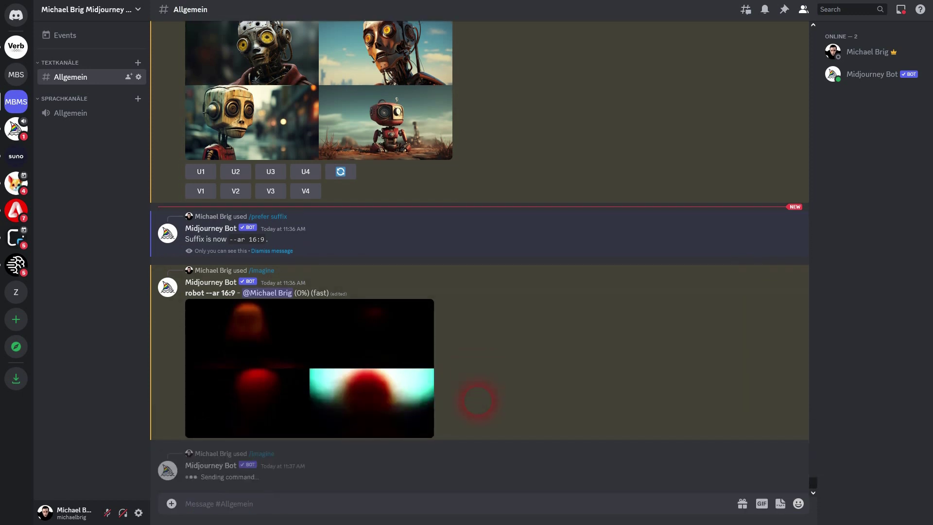
pyautogui.moveTo(191, 480); pyautogui.dragTo(226, 485)
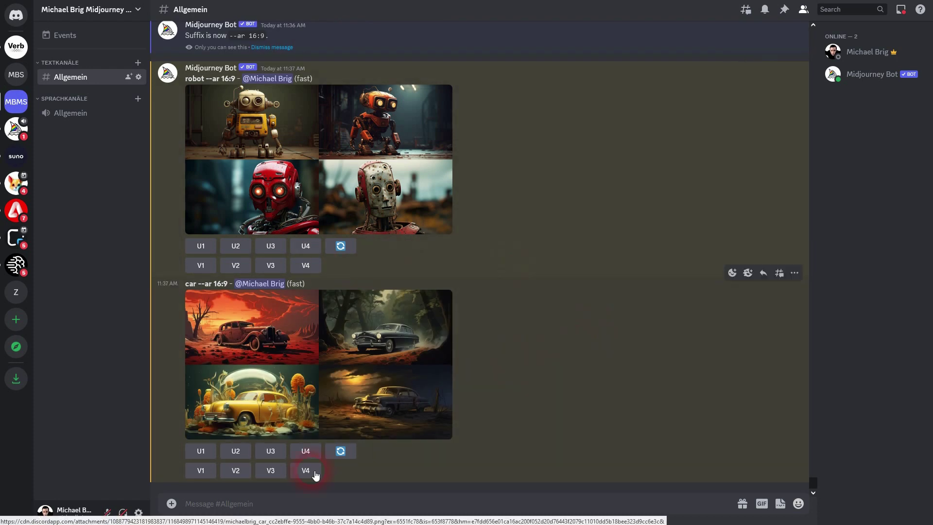
# Replace the automatic prompt suffix with "--s 0" using the /prefer suffix command
pyautogui.write('/prefer')
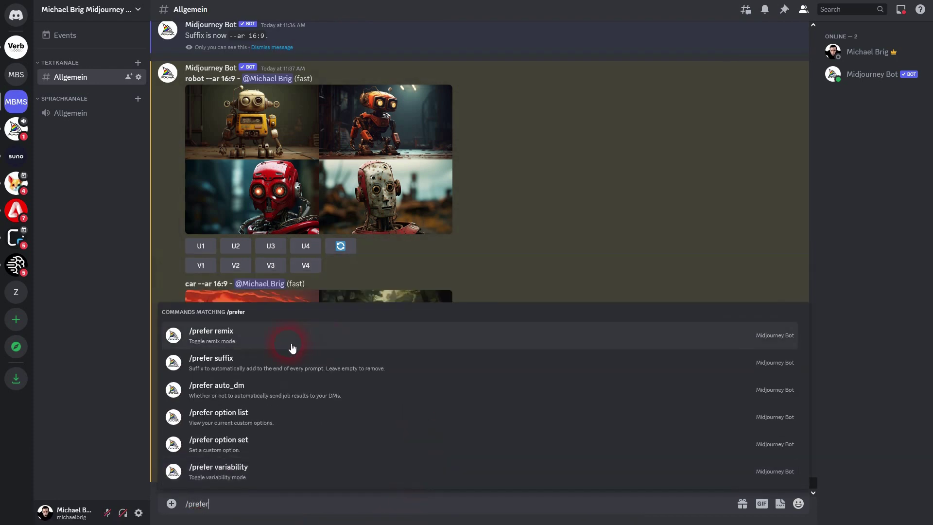
pyautogui.click(238, 360)
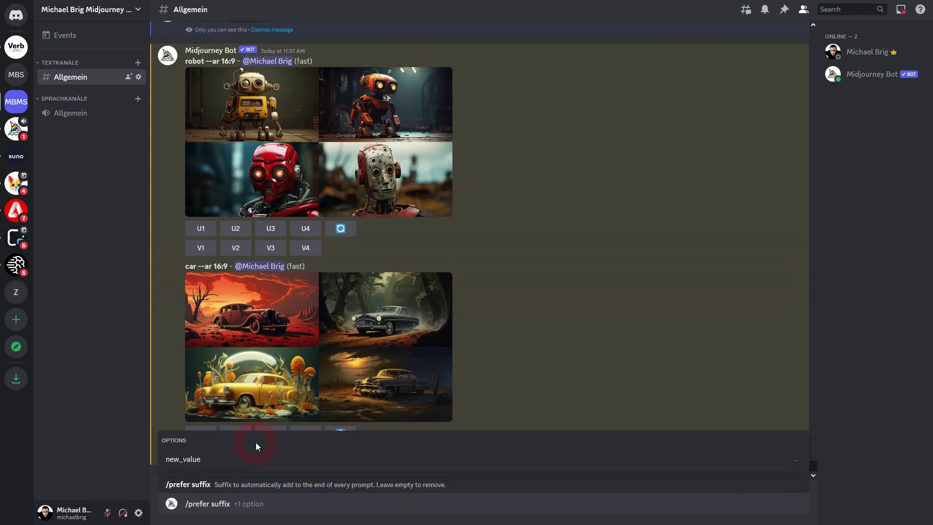
pyautogui.click(248, 500)
pyautogui.write('--')
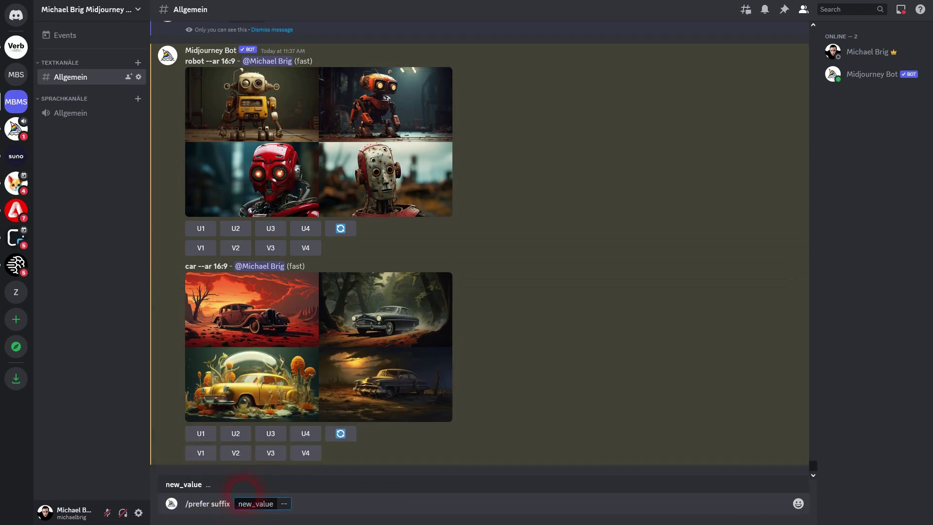
pyautogui.write('s 0')
pyautogui.press('Return')
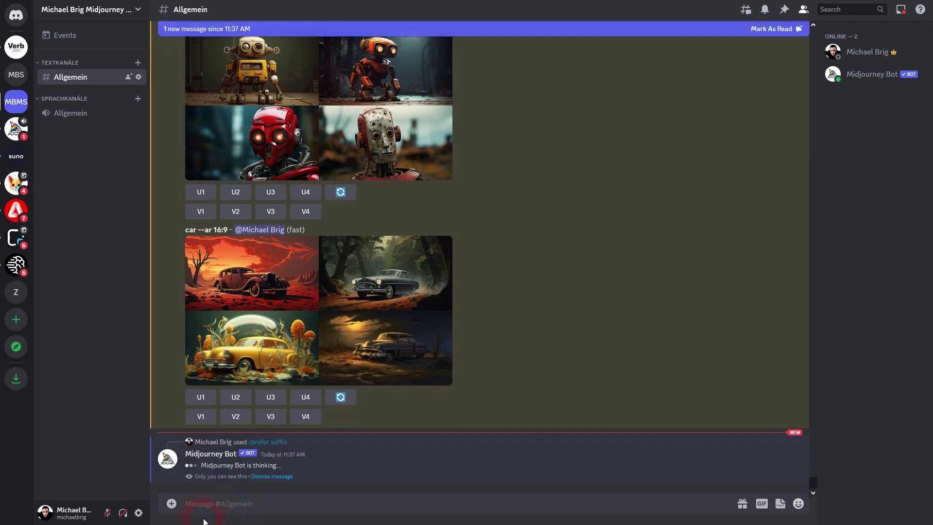
pyautogui.moveTo(214, 465); pyautogui.dragTo(265, 467)
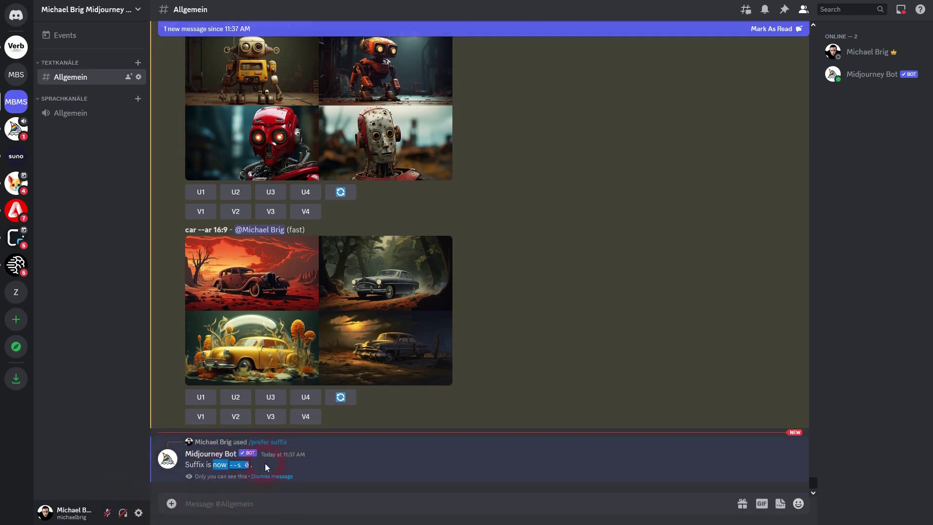
# Run /imagine with the prompt "robot" under the stylize suffix and compare its parameters with the earlier 16:9 results
pyautogui.click(231, 508)
pyautogui.write('/ima')
pyautogui.click(298, 476)
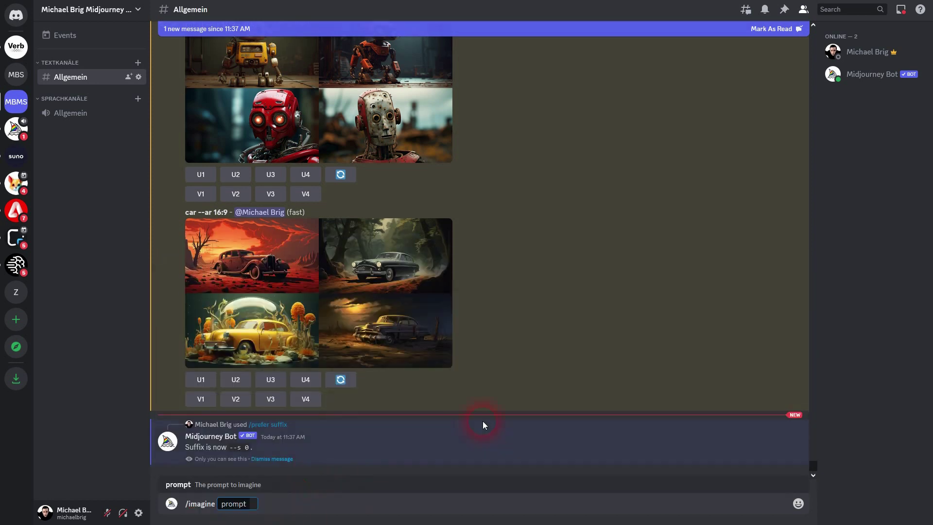
pyautogui.write('robot')
pyautogui.press('Return')
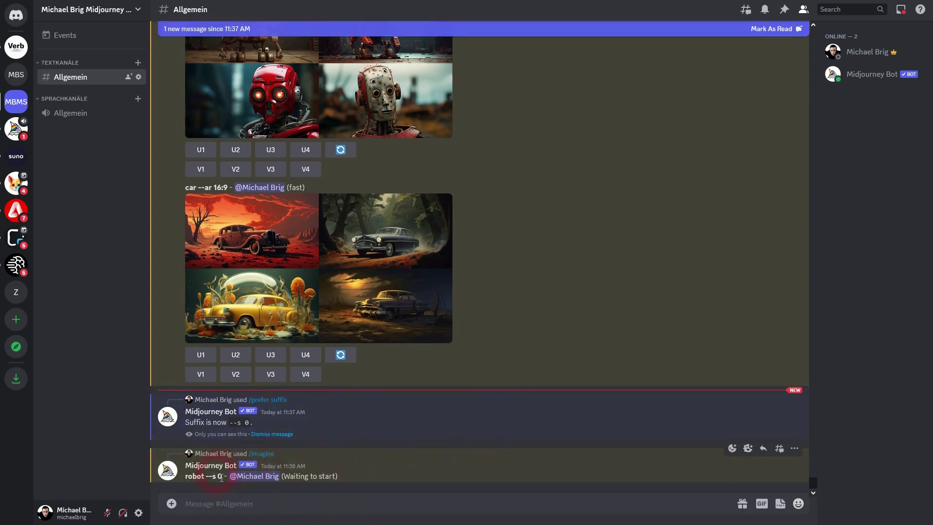
pyautogui.moveTo(192, 477); pyautogui.dragTo(226, 481)
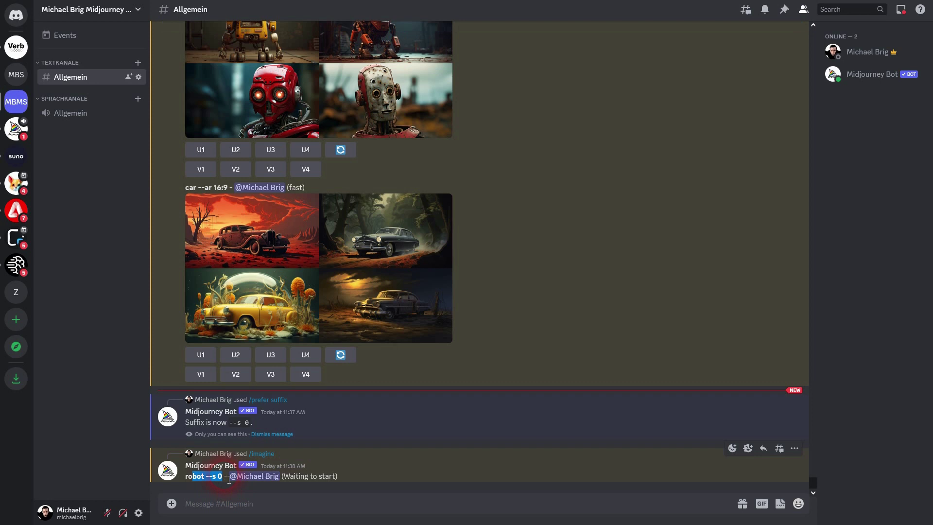
pyautogui.scroll(4, 322, 313)
pyautogui.moveTo(209, 166); pyautogui.dragTo(236, 171)
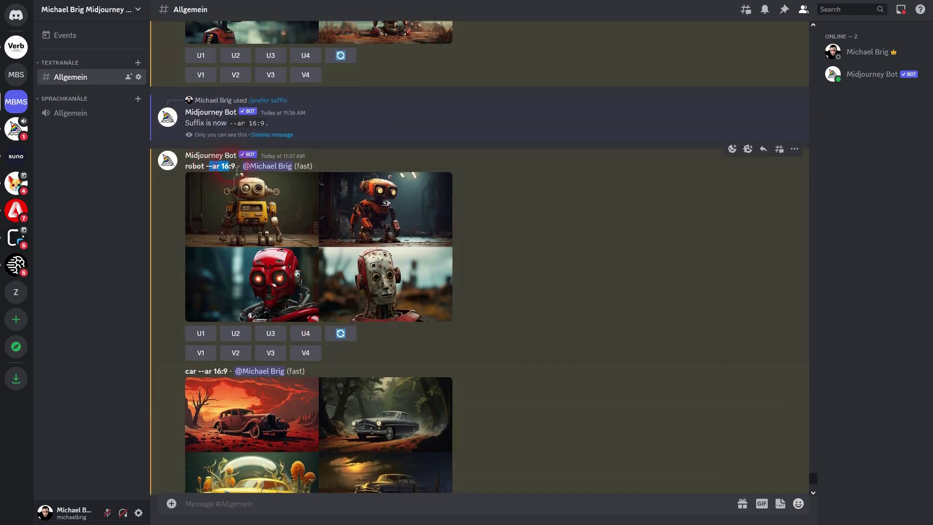
pyautogui.moveTo(183, 123); pyautogui.dragTo(268, 124)
pyautogui.scroll(-2, 431, 301)
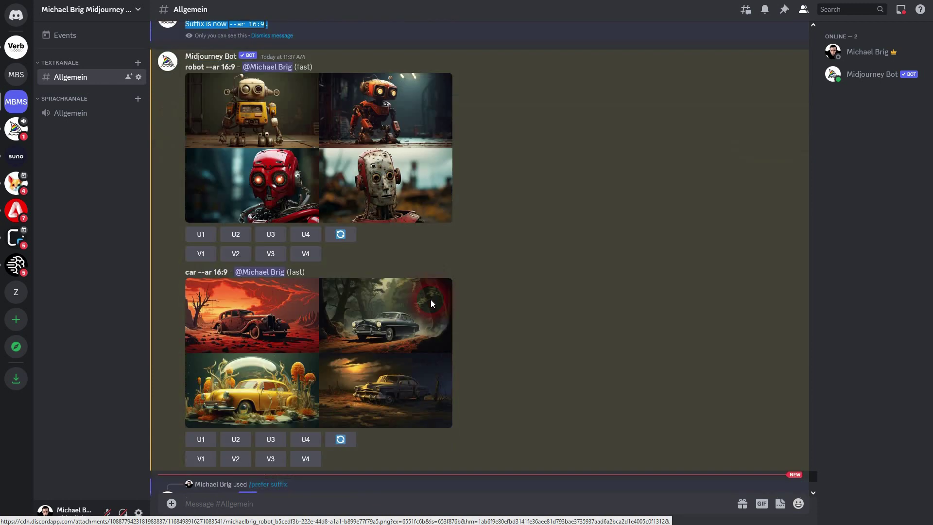
pyautogui.scroll(-5, 428, 316)
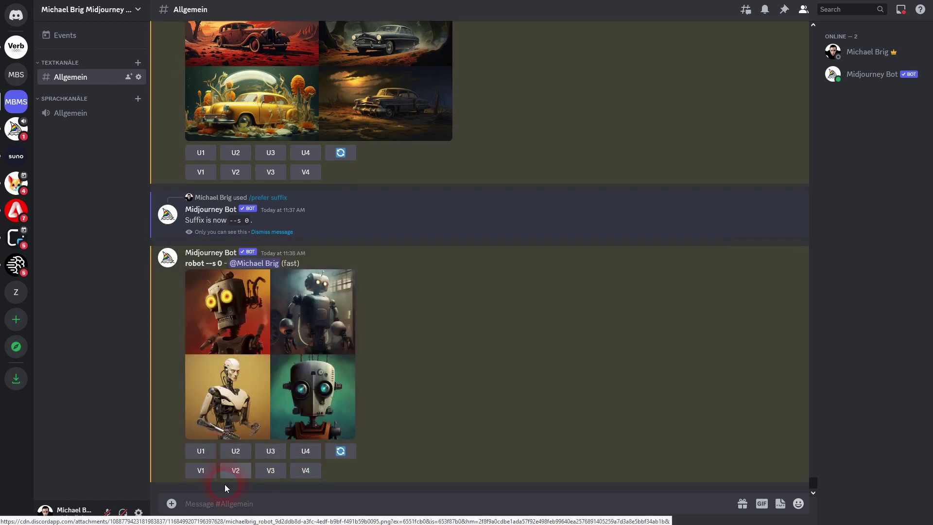
# Set the automatic prompt suffix to "--ar 16:9 --s 0" with the /prefer suffix command and check the bot's reply
pyautogui.write('/pre')
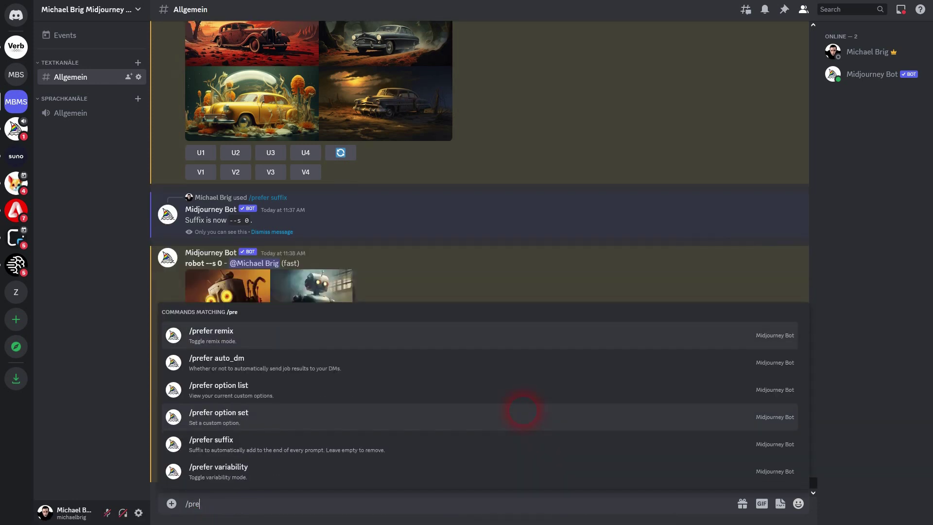
pyautogui.click(226, 451)
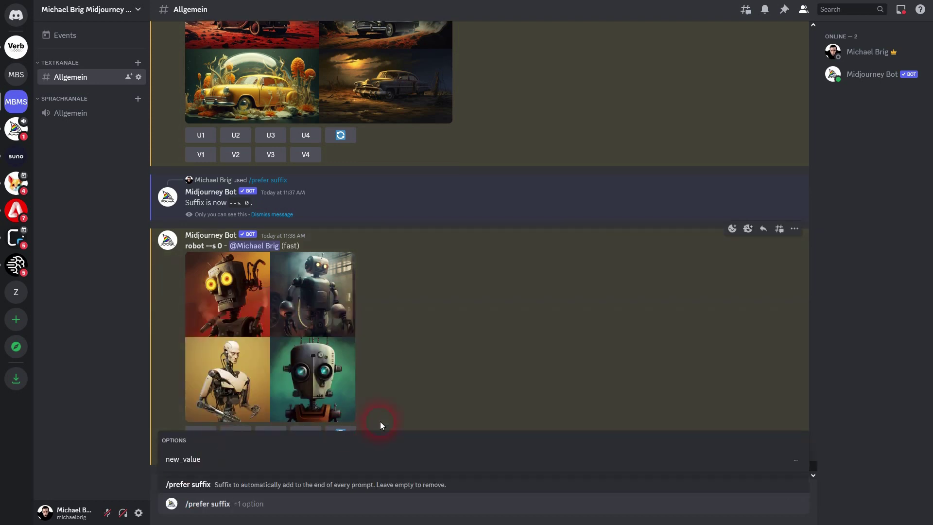
pyautogui.press('Tab')
pyautogui.write('--ar 16')
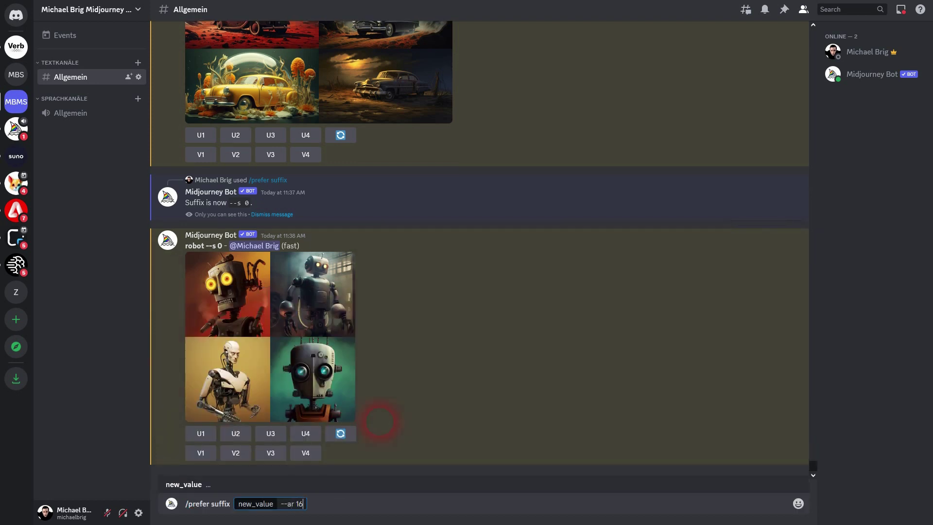
pyautogui.write(')')
pyautogui.press('BackSpace')
pyautogui.write(':9 --s 0')
pyautogui.press('Return')
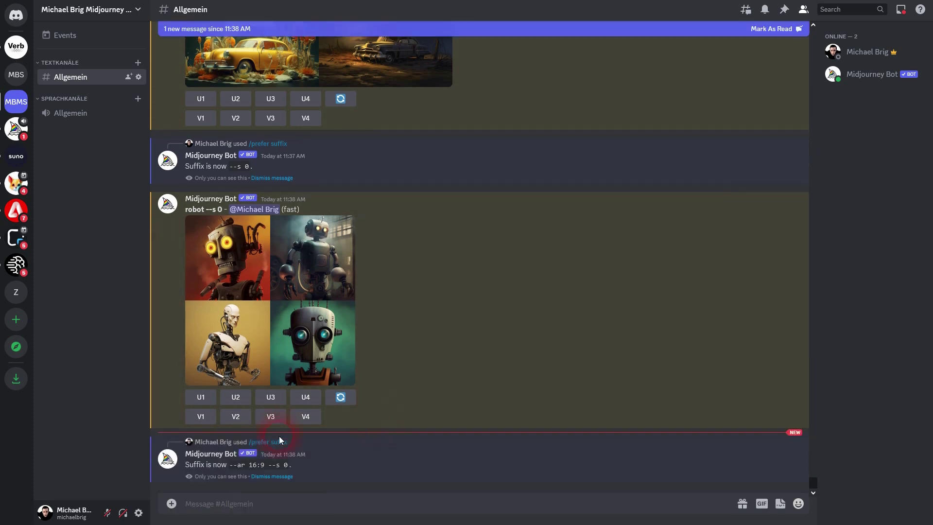
pyautogui.moveTo(230, 466); pyautogui.dragTo(293, 469)
# Run /imagine with only the prompt "robot" and check the result for the combined aspect ratio and stylize suffix
pyautogui.click(317, 502)
pyautogui.write('/ima')
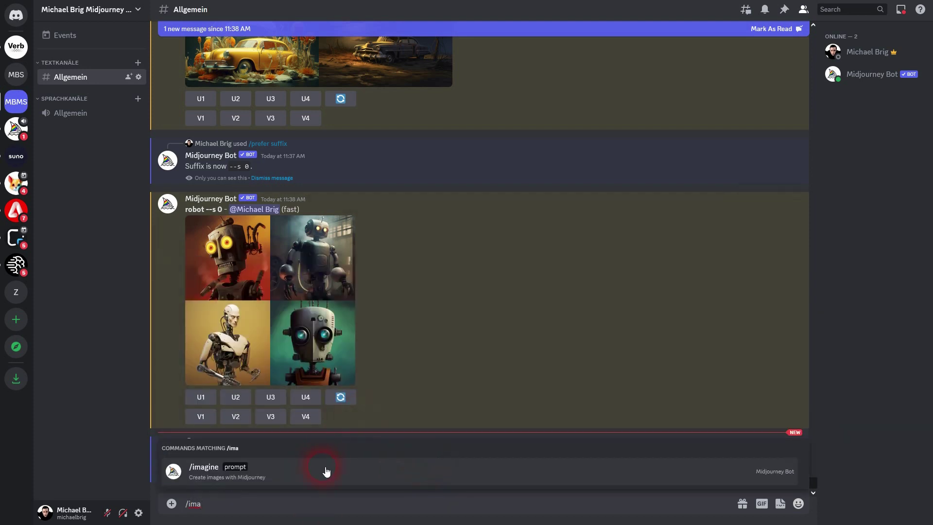
pyautogui.click(325, 471)
pyautogui.write('robot')
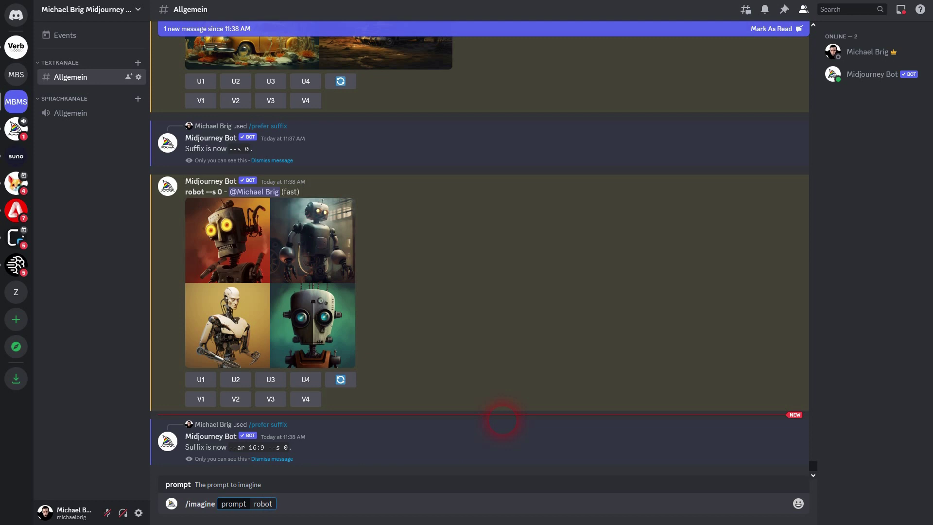
pyautogui.press('Return')
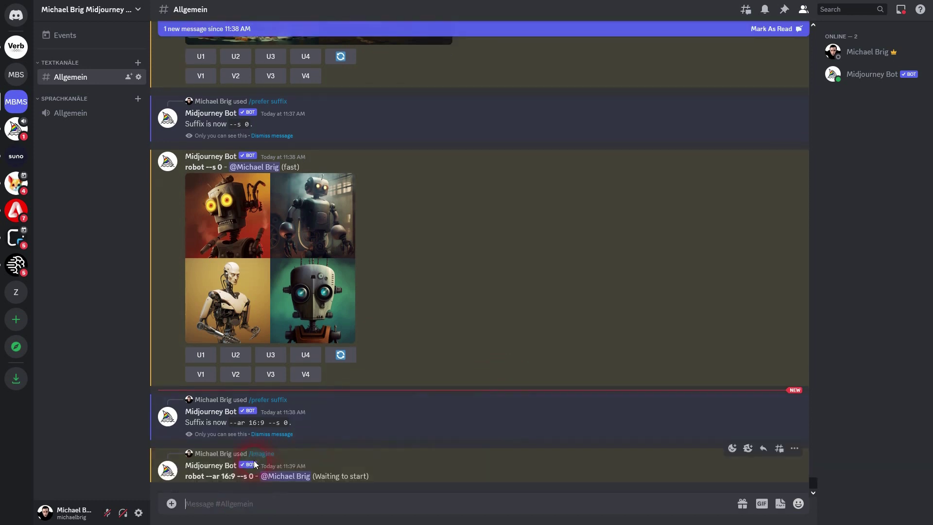
pyautogui.moveTo(202, 476); pyautogui.dragTo(252, 492)
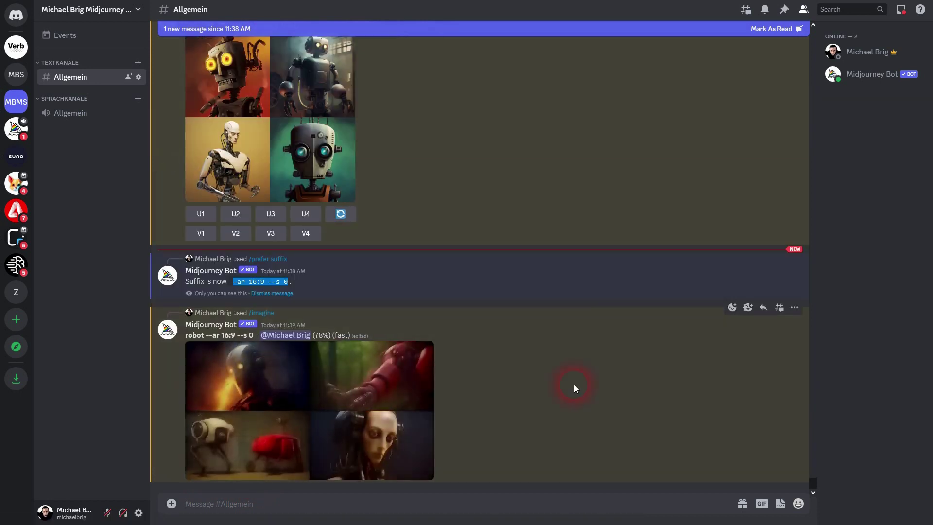
pyautogui.click(211, 288)
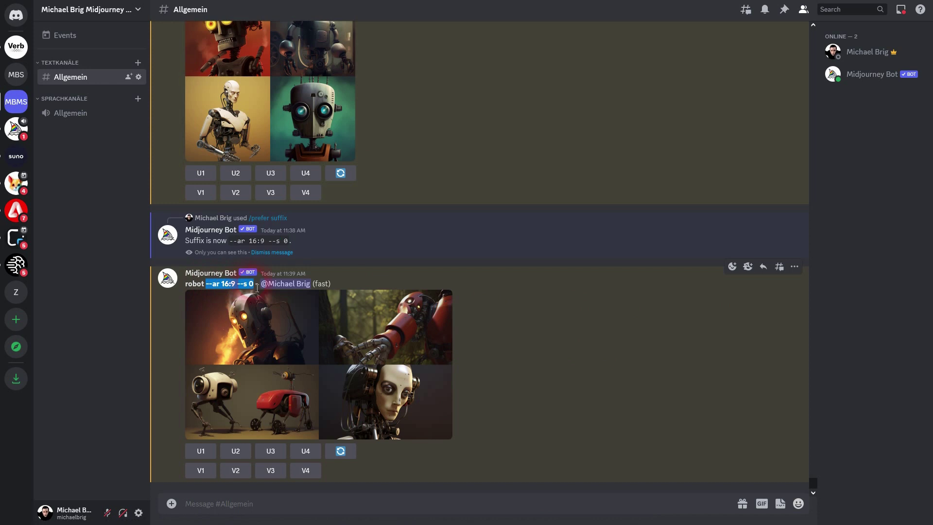
# Remove the saved prompt suffix by sending /prefer suffix without a new value, and check the bot's reply
pyautogui.click(475, 493)
pyautogui.write('/prefer')
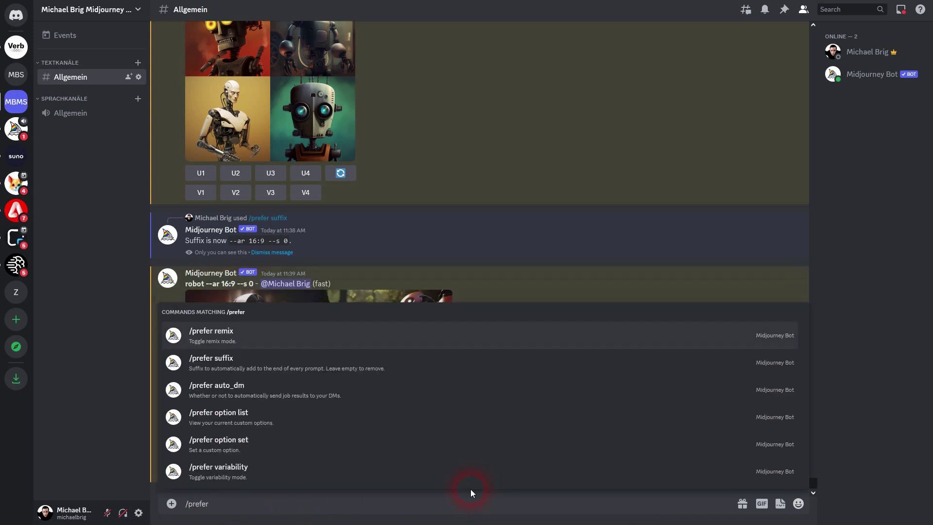
pyautogui.click(229, 370)
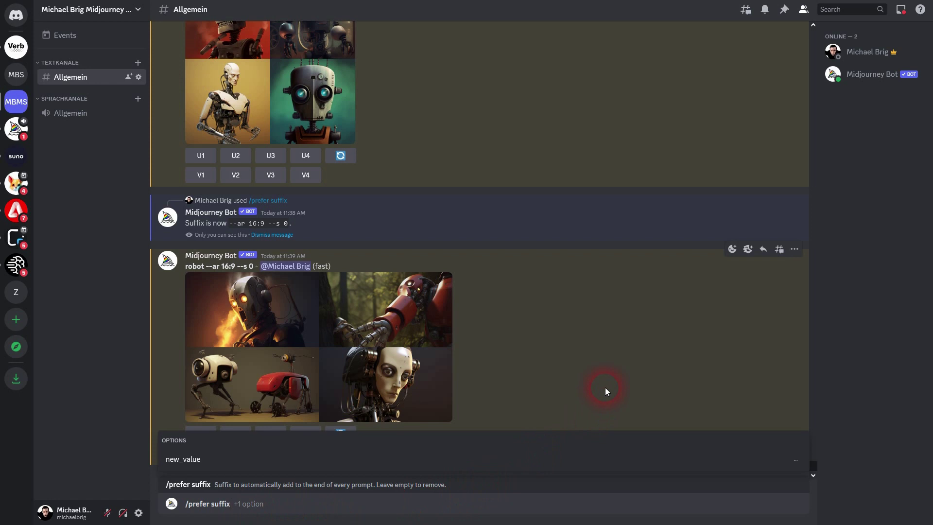
pyautogui.press('Return')
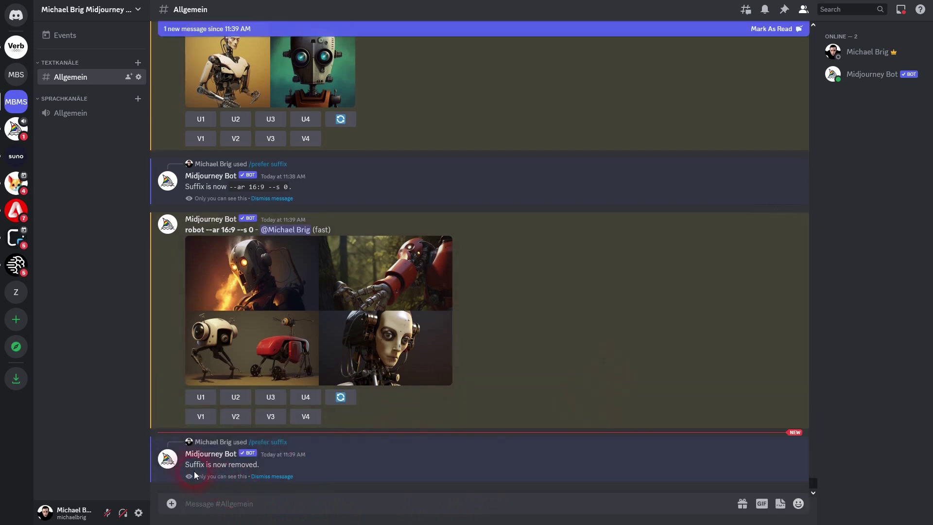
pyautogui.moveTo(186, 465); pyautogui.dragTo(294, 468)
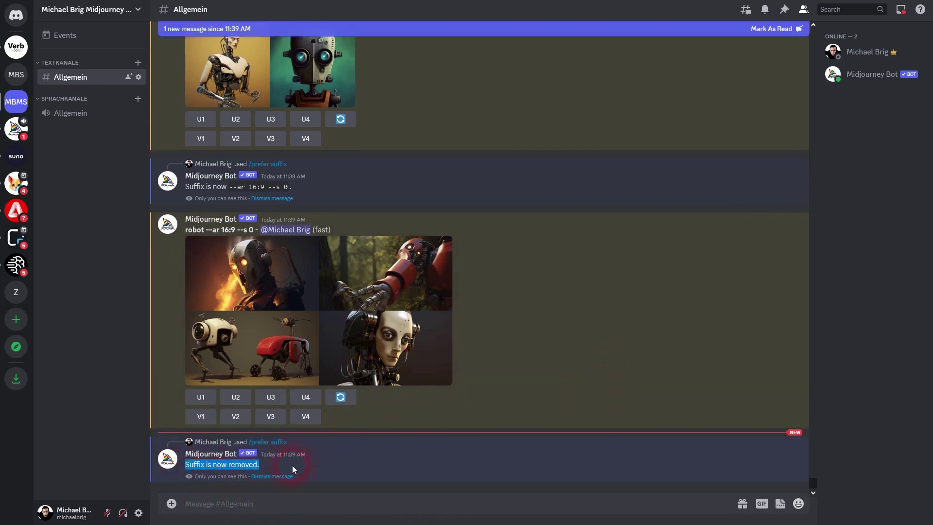
# Run /imagine with the prompt "robot" without a saved suffix and check which parameters the new job carries
pyautogui.click(353, 505)
pyautogui.write('/ima')
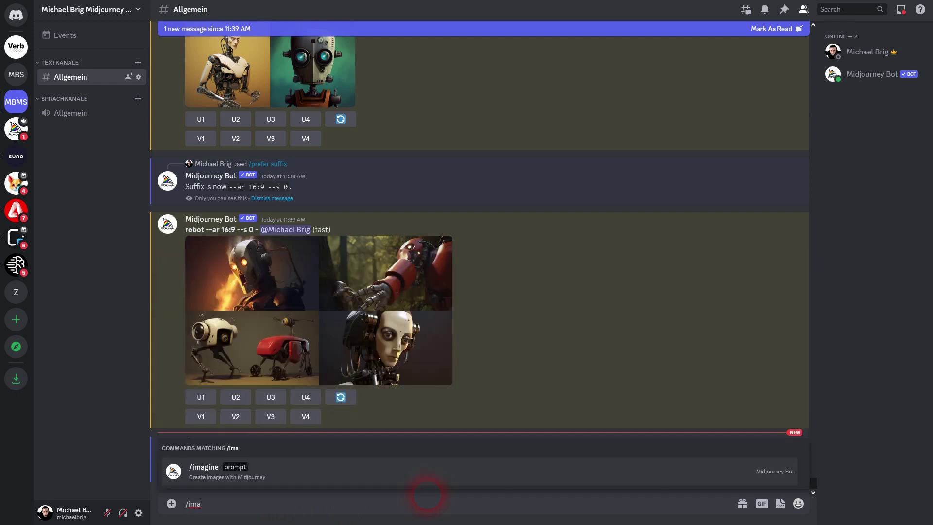
pyautogui.click(379, 479)
pyautogui.write('robot')
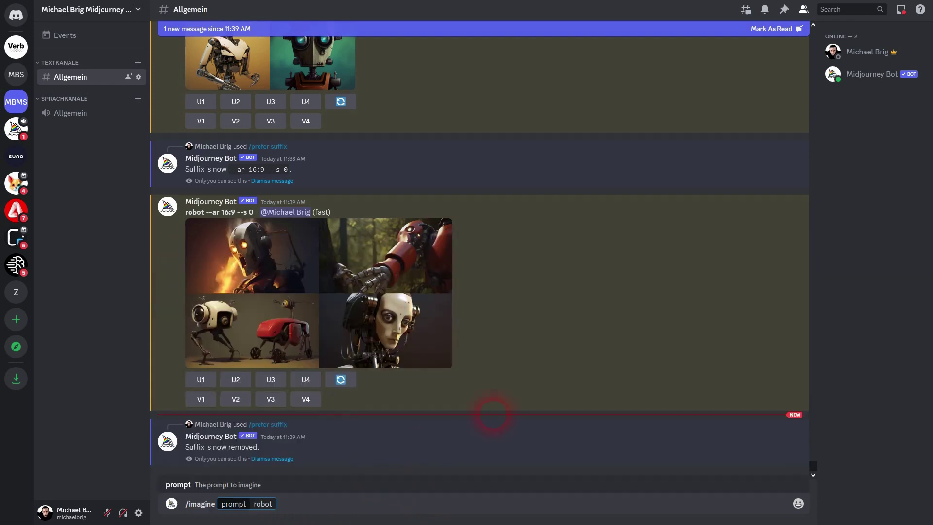
pyautogui.press('Return')
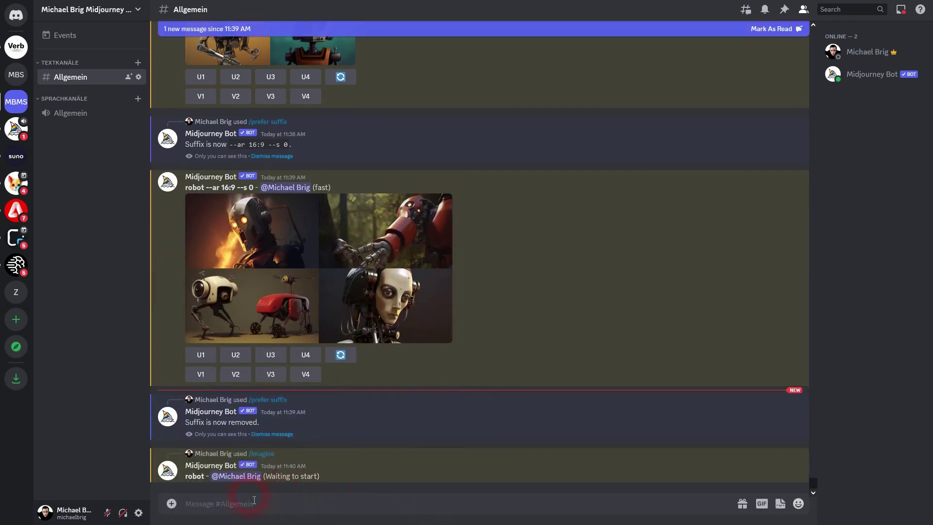
pyautogui.doubleClick(197, 477)
pyautogui.moveTo(213, 484)
pyautogui.mouseDown()
pyautogui.moveTo(253, 479)
pyautogui.moveTo(210, 479)
pyautogui.mouseUp()
pyautogui.click(705, 324)
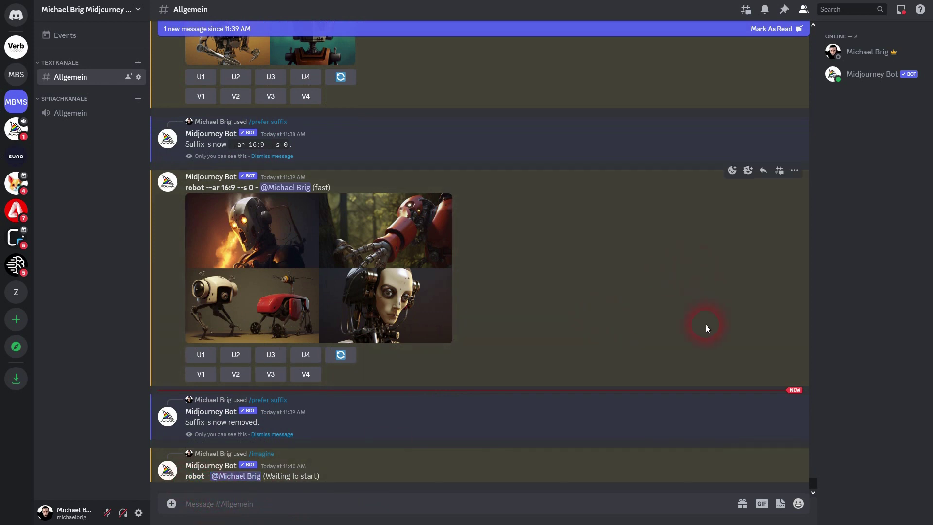